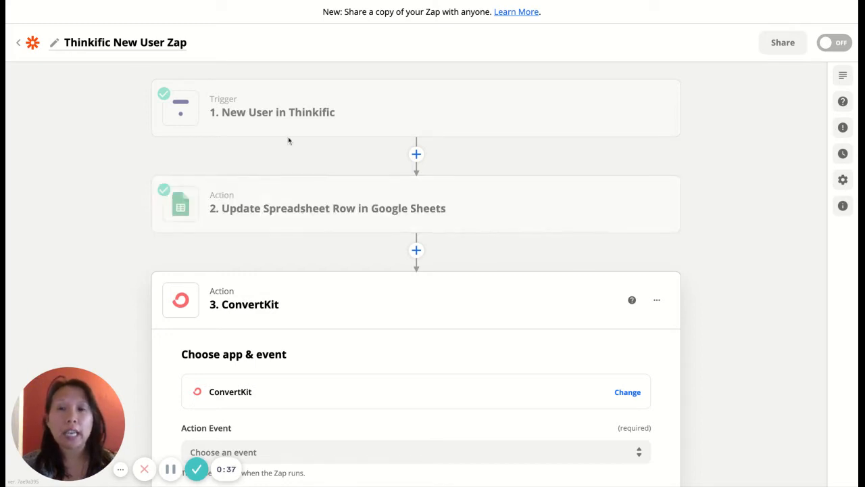
# Open the ConvertKit step's options menu and close it without choosing anything
pyautogui.moveTo(280, 115)
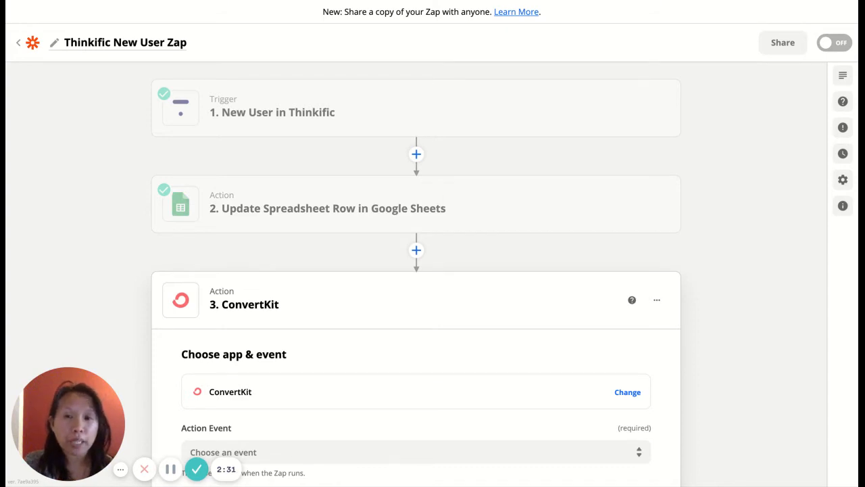
pyautogui.scroll(-2, 282, 297)
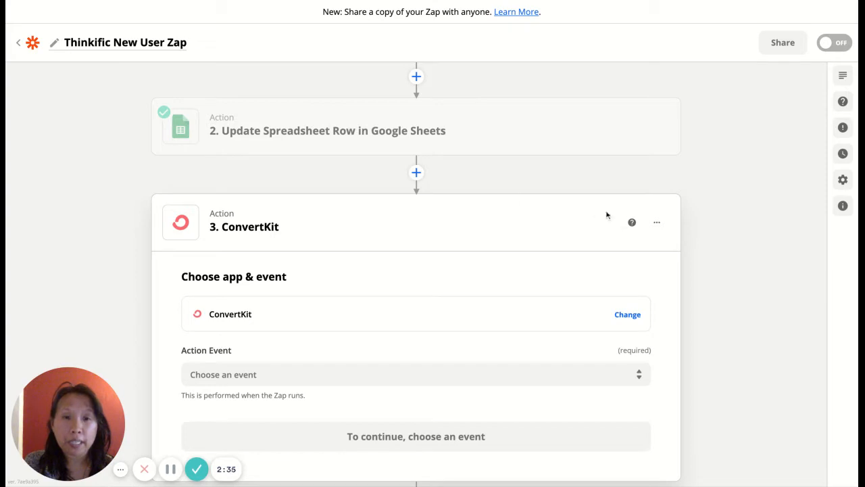
pyautogui.click(657, 223)
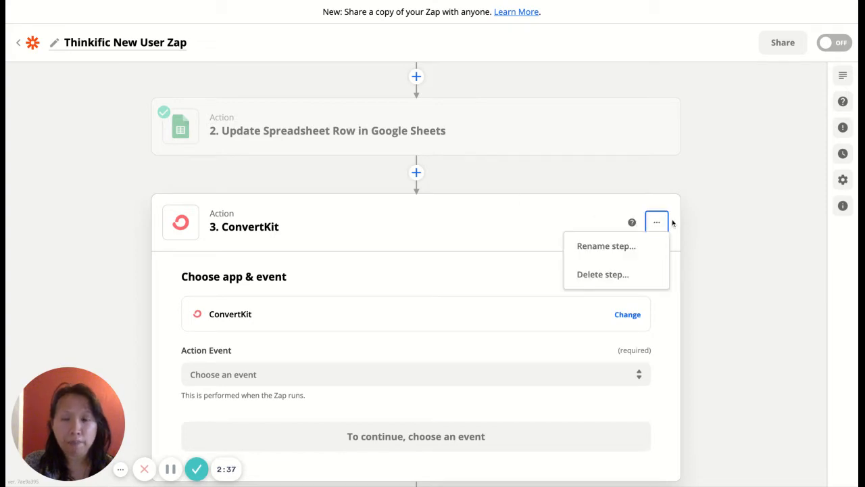
pyautogui.click(681, 213)
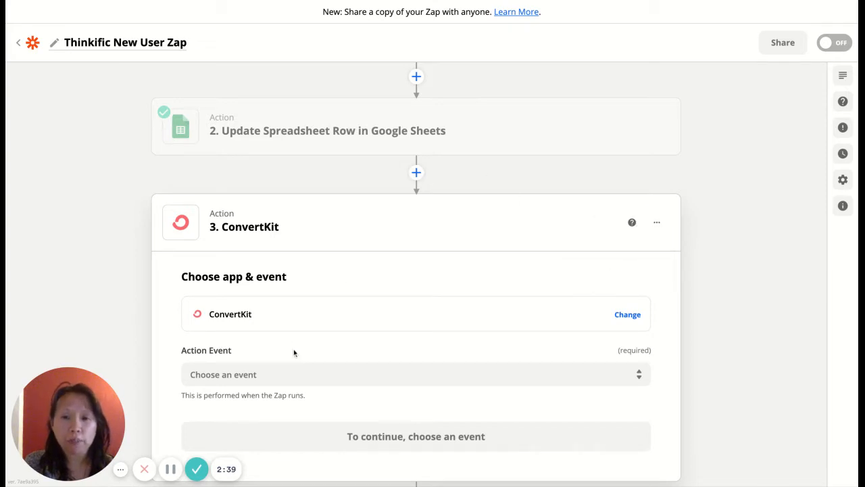
# Start a new step before ConvertKit, search 'gmail', then dismiss the picker without adding an app
pyautogui.click(416, 173)
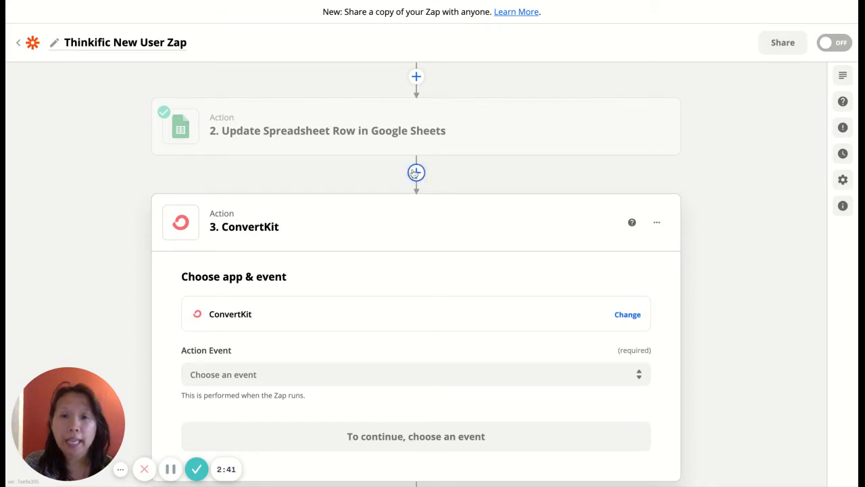
pyautogui.click(416, 173)
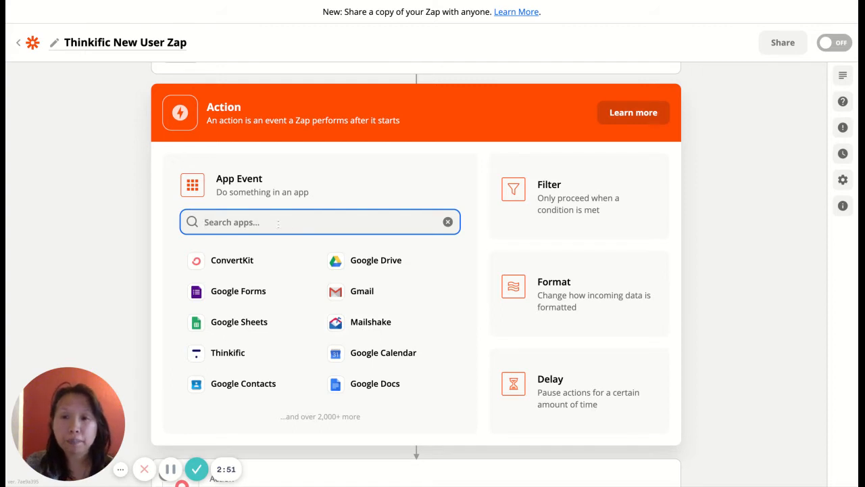
pyautogui.write('activea')
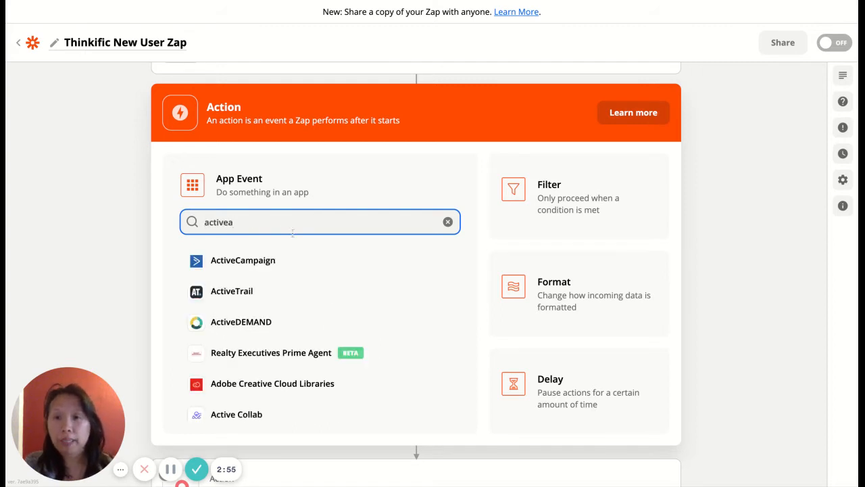
pyautogui.doubleClick(256, 223)
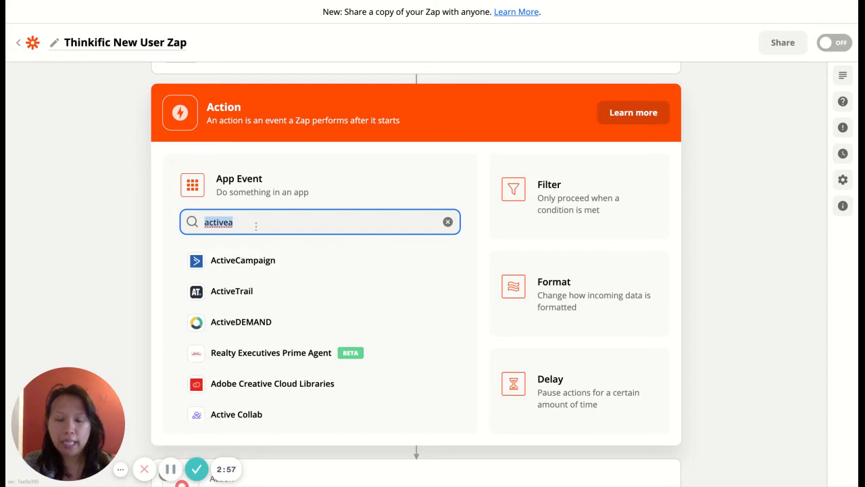
pyautogui.press('BackSpace')
pyautogui.write('gmail')
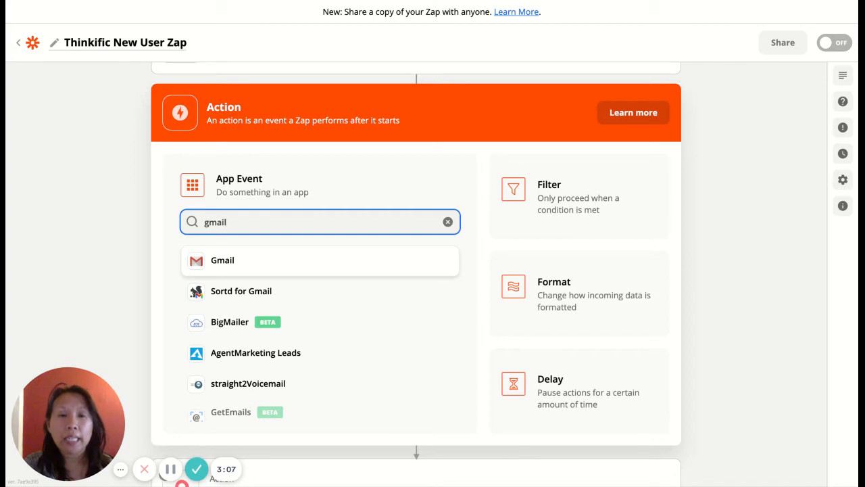
pyautogui.click(733, 256)
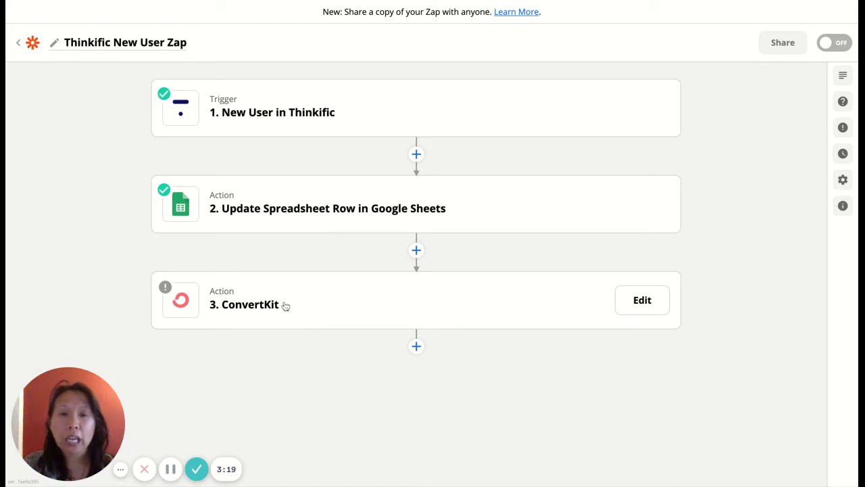
# Expand the ConvertKit step card and show its Action Event options, such as Add Tag to Subscriber
pyautogui.scroll(-1, 298, 298)
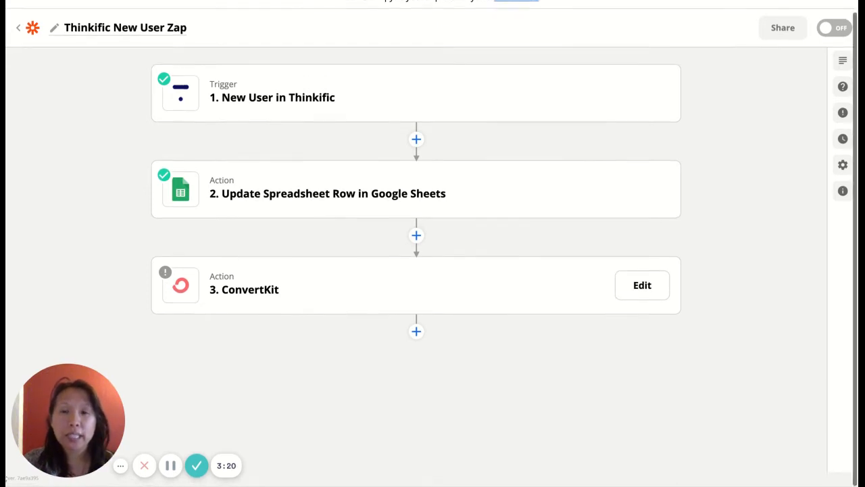
pyautogui.click(321, 281)
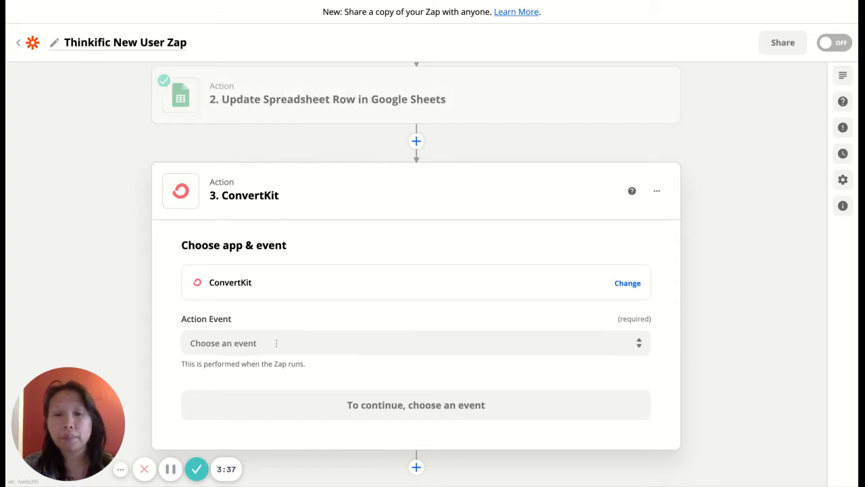
pyautogui.click(269, 338)
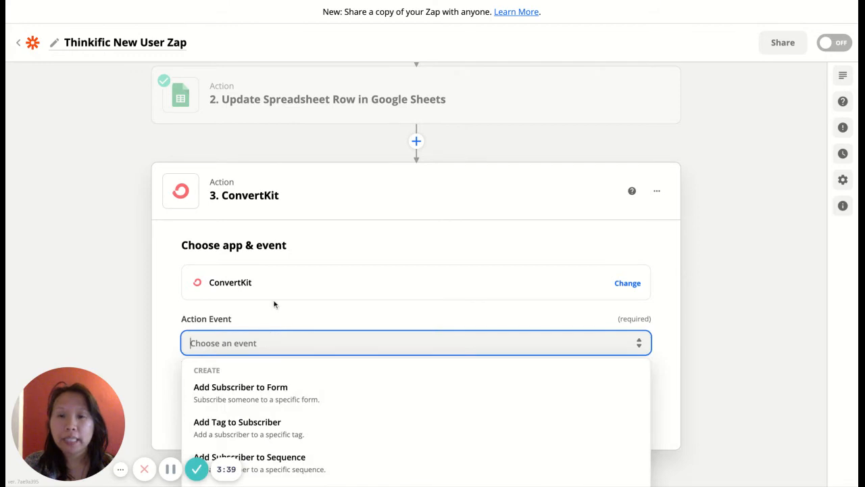
pyautogui.scroll(-2, 276, 290)
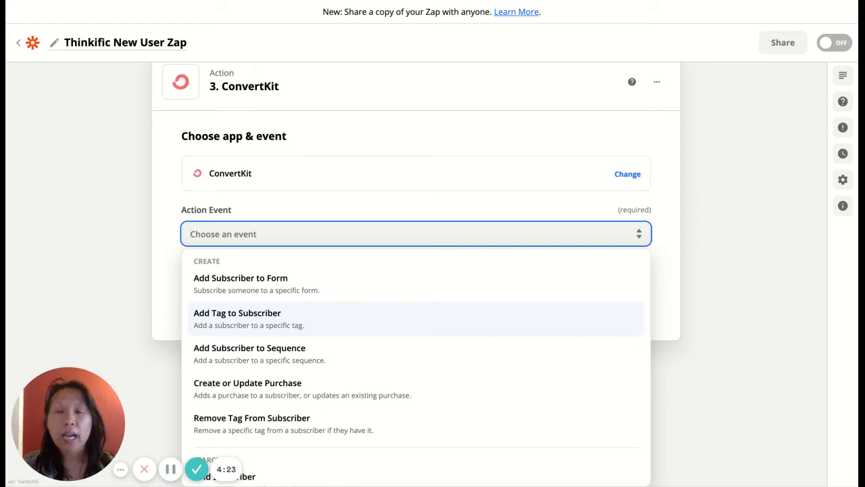
# Choose Add Tag to Subscriber as the ConvertKit action event and continue to account setup
pyautogui.scroll(3, 149, 243)
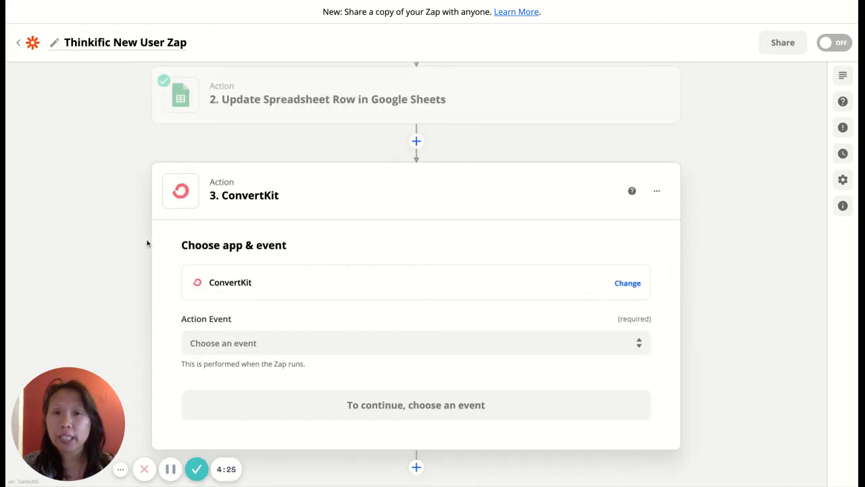
pyautogui.scroll(1, 147, 243)
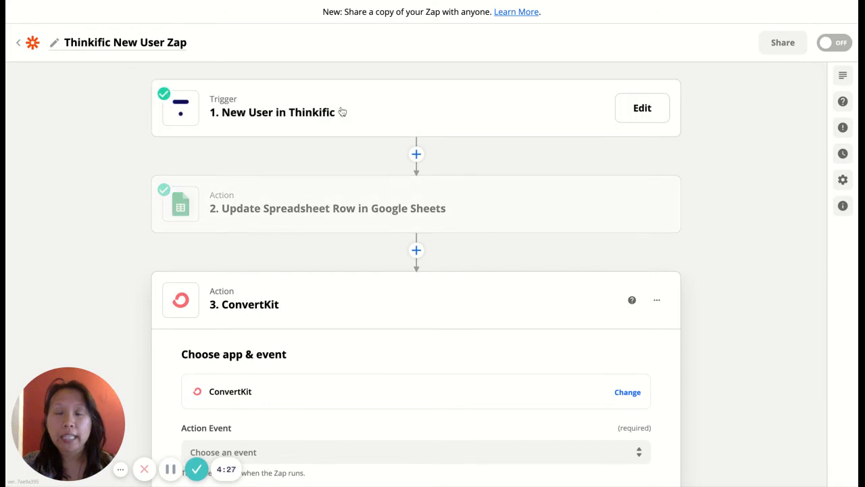
pyautogui.scroll(-3, 340, 222)
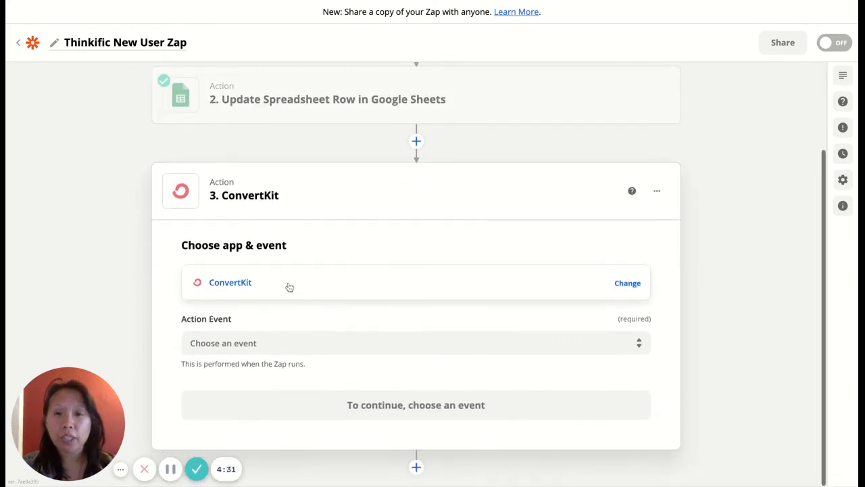
pyautogui.click(272, 343)
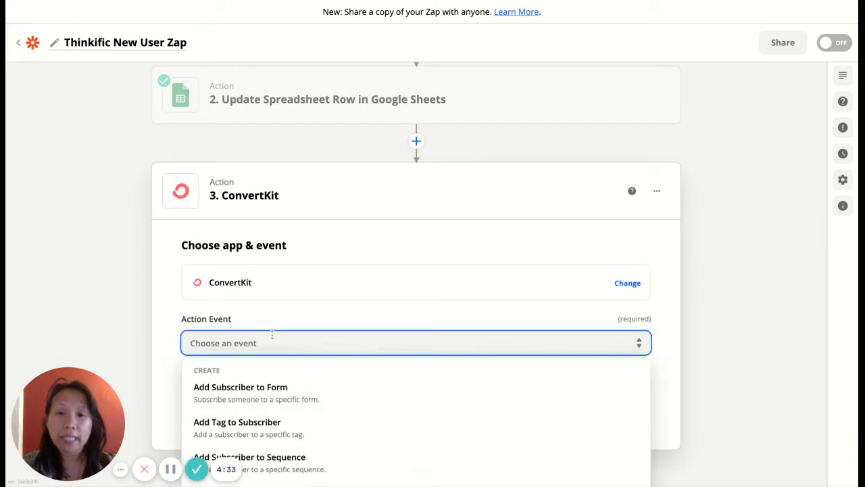
pyautogui.scroll(-2, 272, 278)
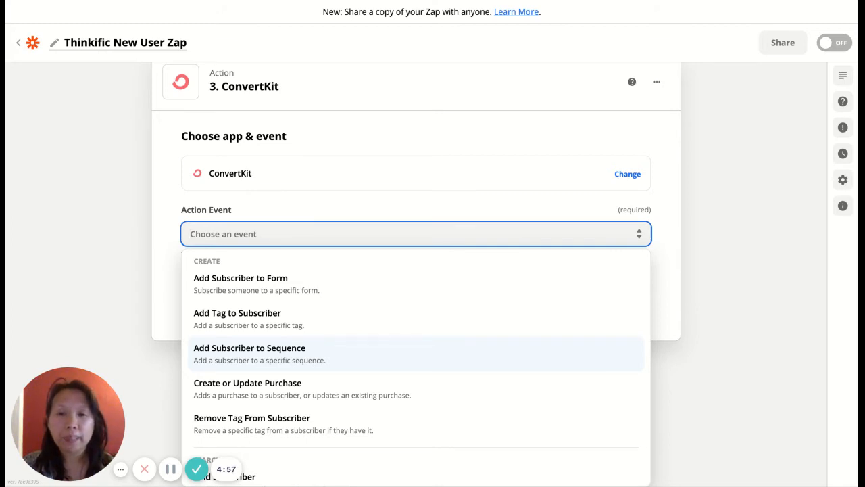
pyautogui.click(253, 329)
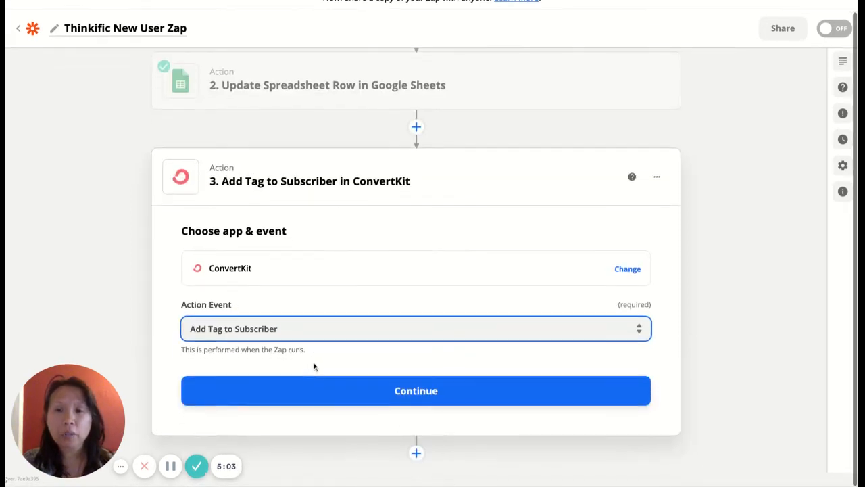
pyautogui.click(407, 402)
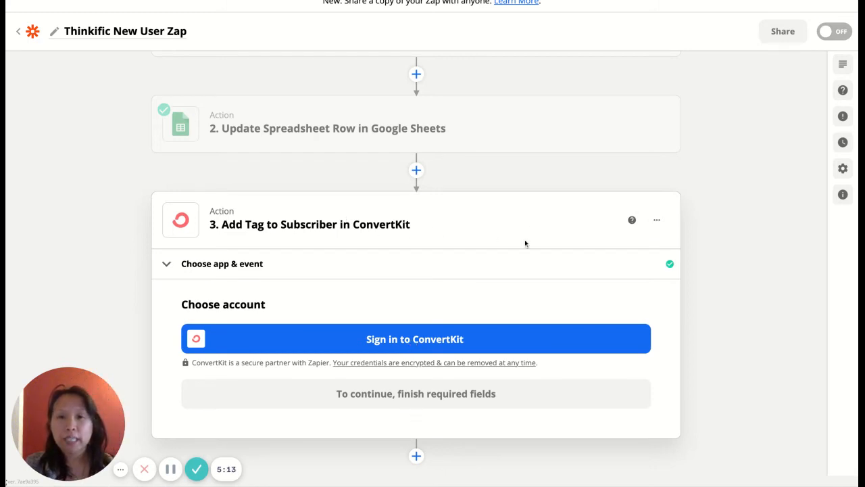
# Insert a Gmail step before ConvertKit with Create Draft as its action event
pyautogui.click(657, 221)
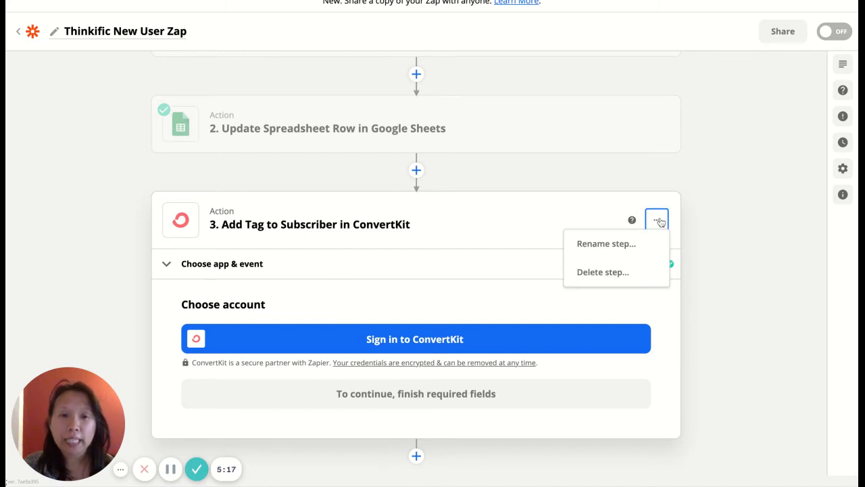
pyautogui.click(417, 170)
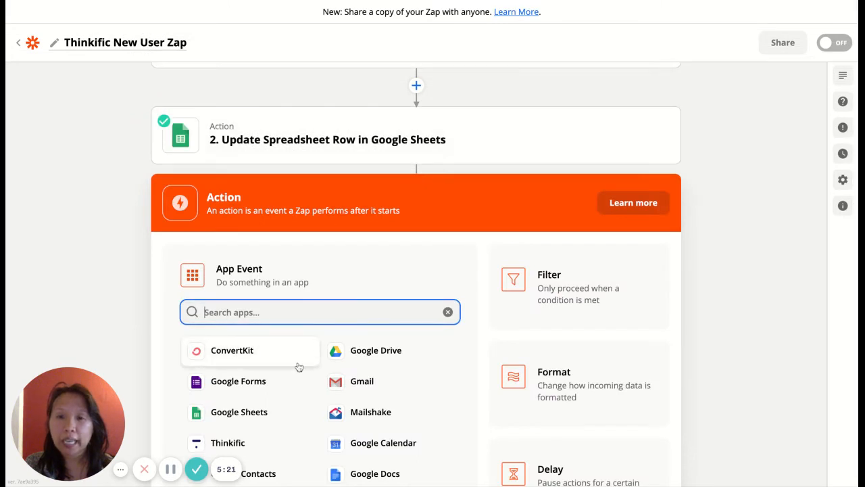
pyautogui.click(359, 390)
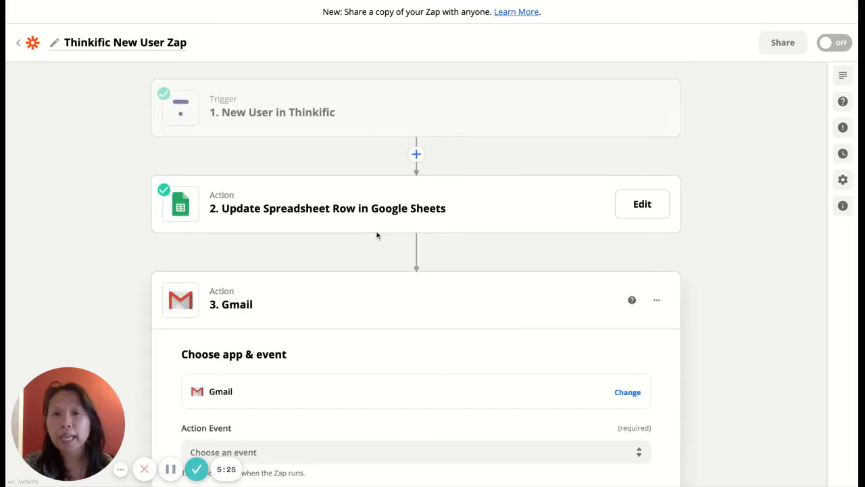
pyautogui.scroll(-2, 353, 269)
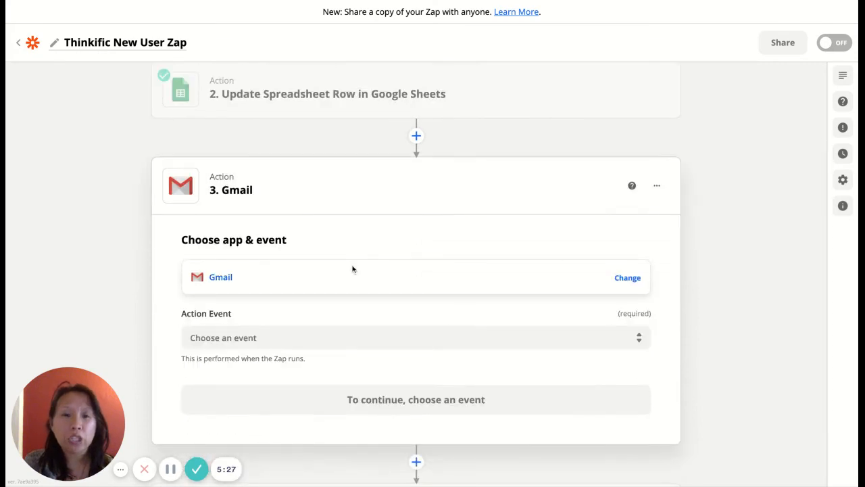
pyautogui.click(283, 334)
pyautogui.scroll(-2, 283, 334)
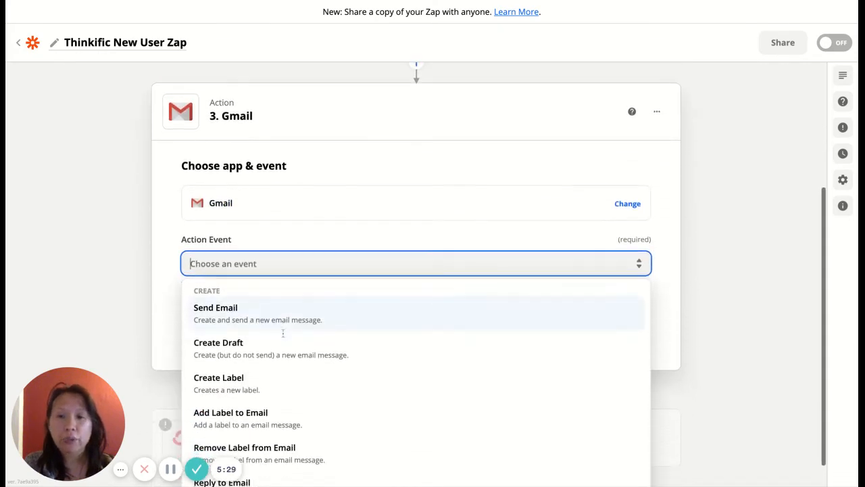
pyautogui.click(260, 357)
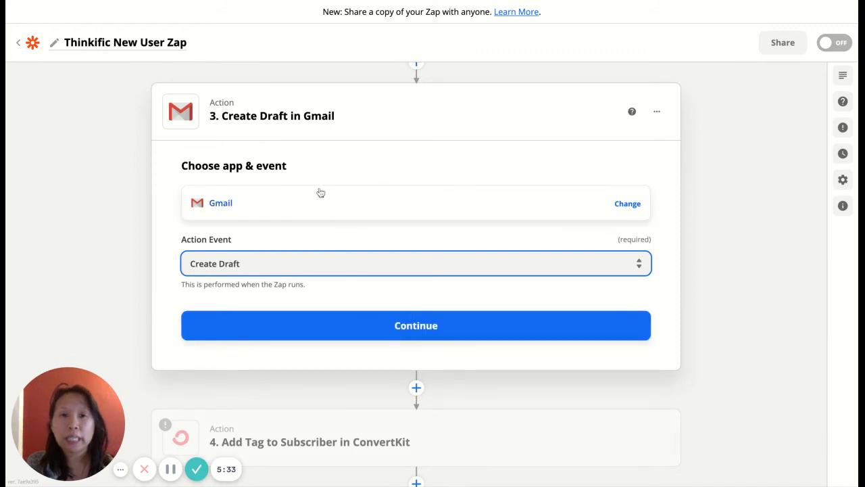
pyautogui.scroll(3, 321, 193)
pyautogui.scroll(3, 318, 155)
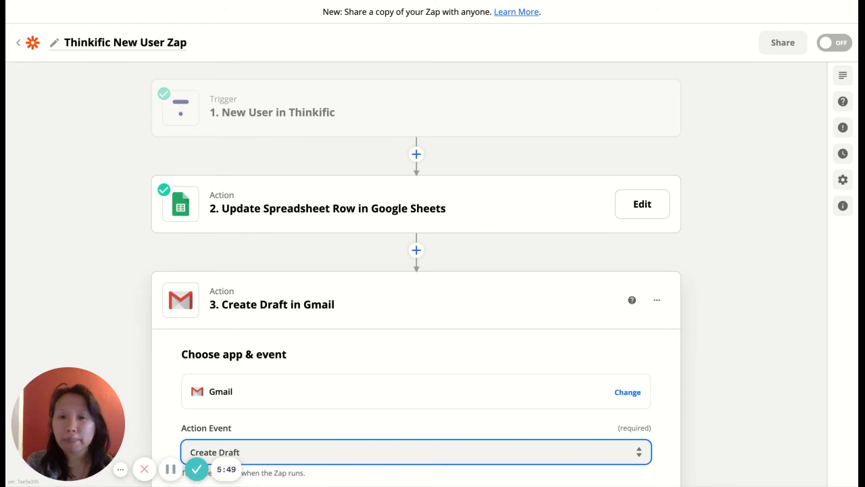
# Confirm the Create Draft event and select the connected Gmail account for the step
pyautogui.scroll(-1, 416, 276)
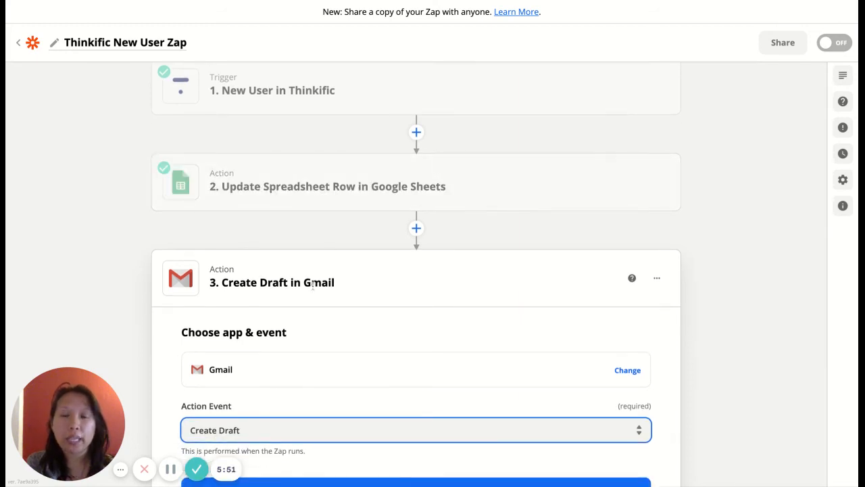
pyautogui.scroll(-4, 312, 284)
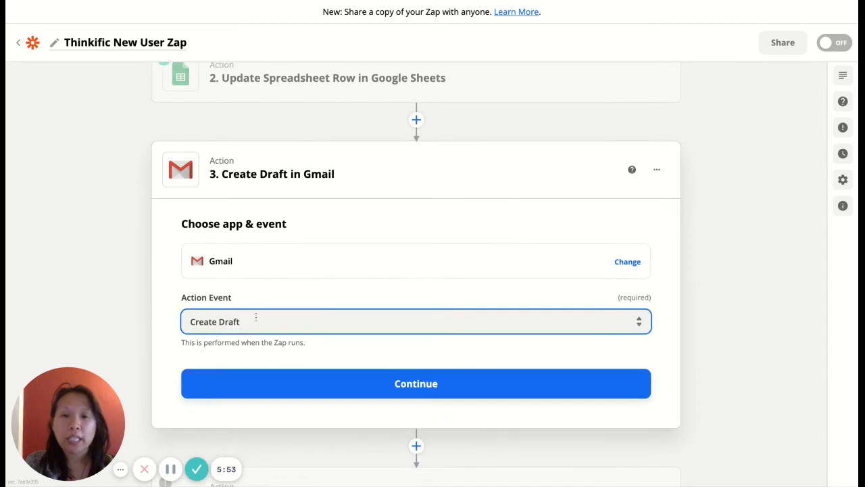
pyautogui.click(385, 392)
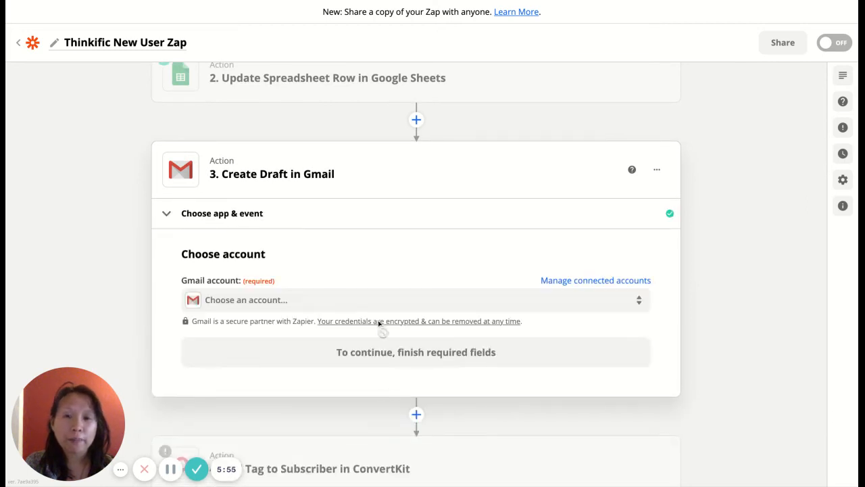
pyautogui.scroll(-2, 371, 252)
pyautogui.click(315, 261)
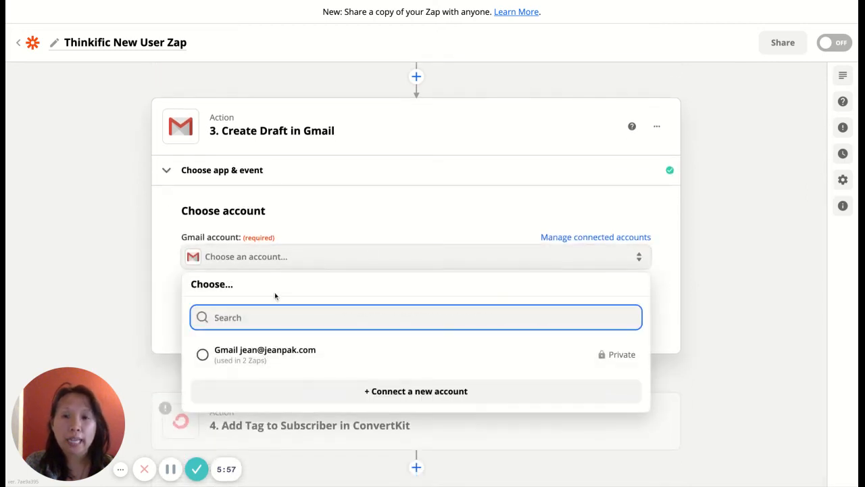
pyautogui.click(256, 355)
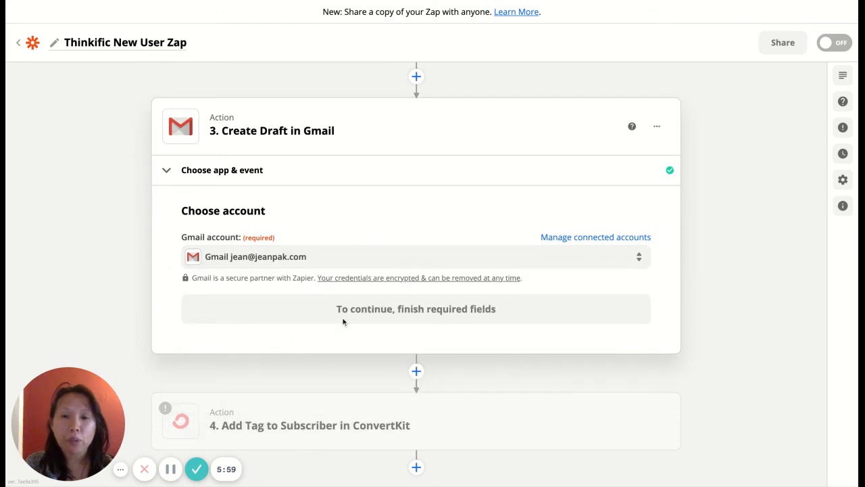
pyautogui.click(369, 316)
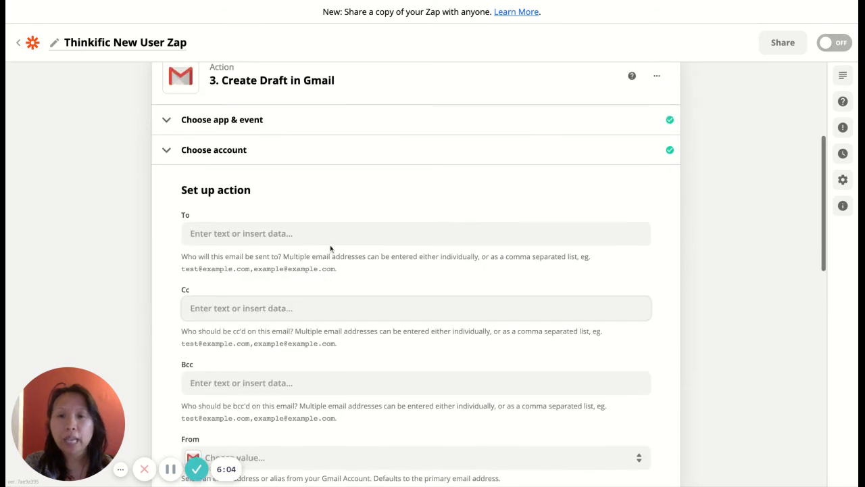
# Map To to the Thinkific new user's Email and enter the account owner's address in Cc
pyautogui.click(331, 230)
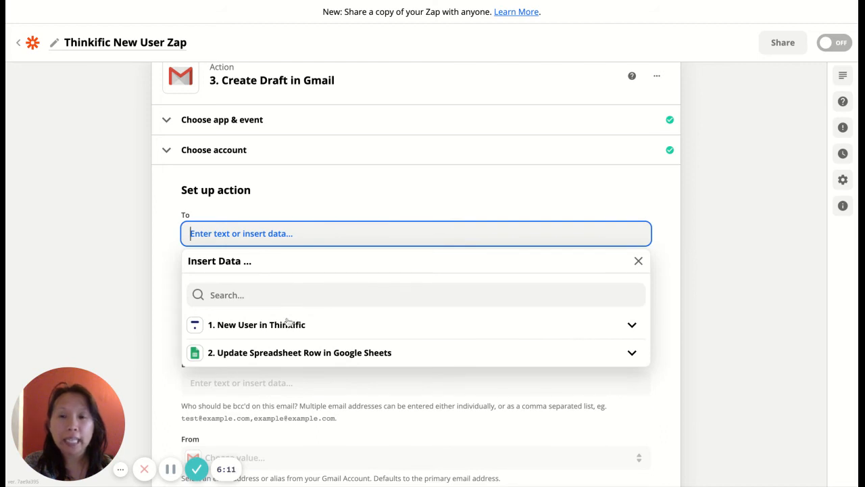
pyautogui.click(248, 327)
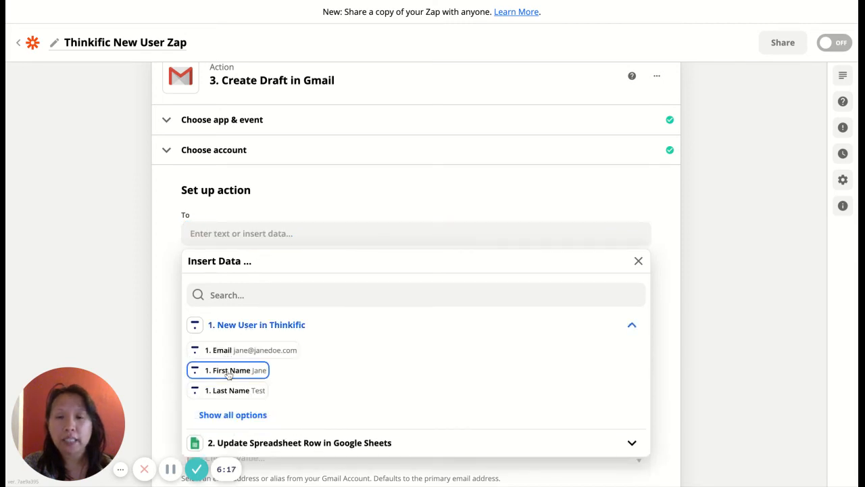
pyautogui.click(230, 350)
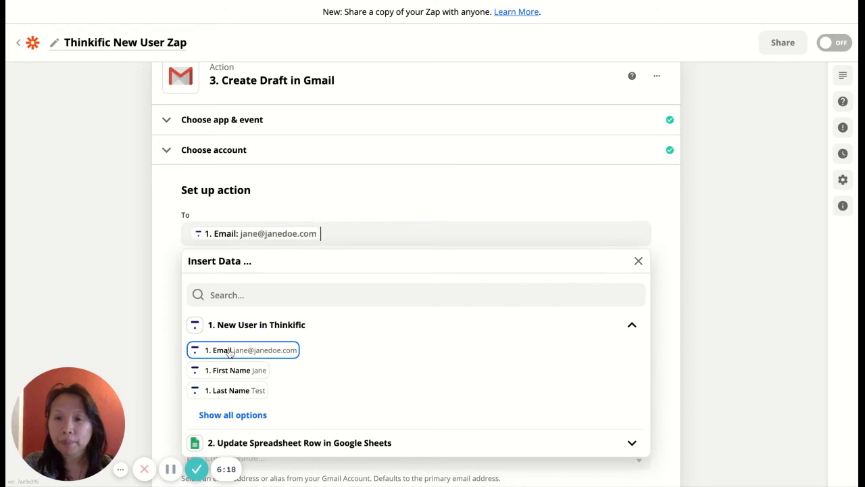
pyautogui.click(152, 274)
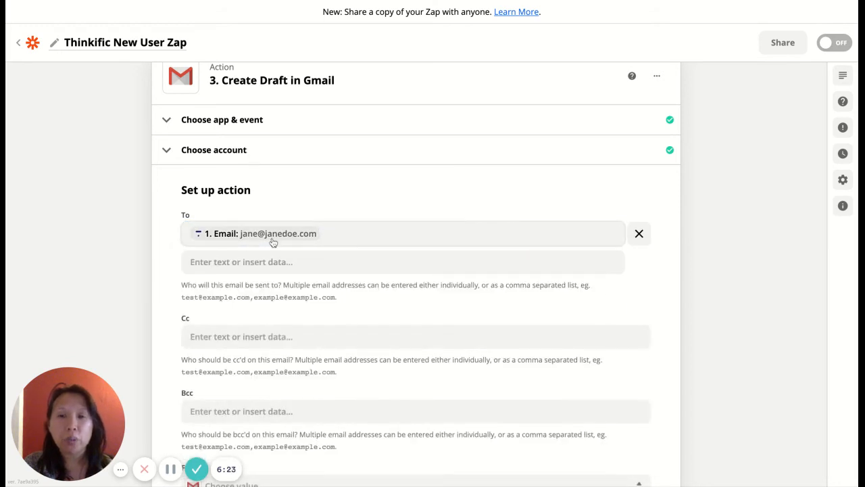
pyautogui.scroll(-2, 253, 297)
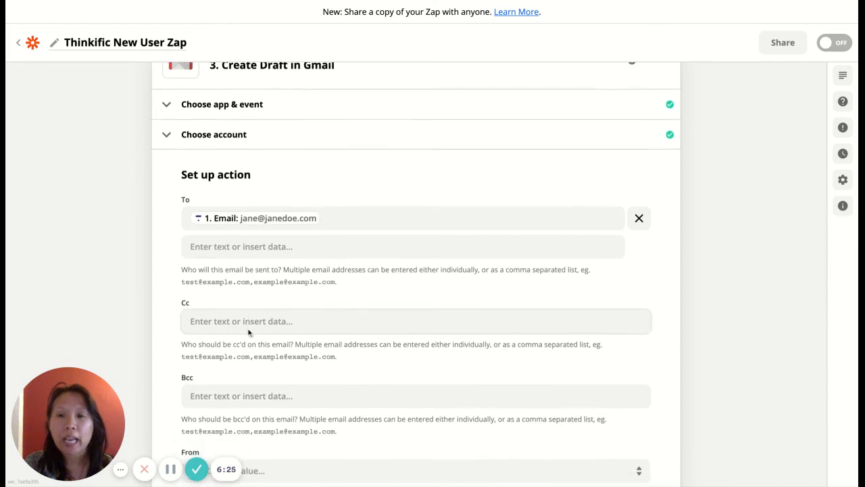
pyautogui.click(241, 273)
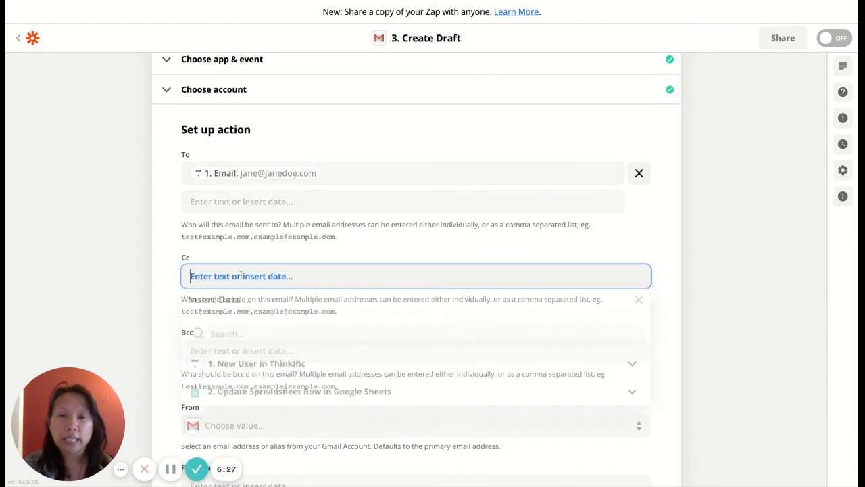
pyautogui.write('j')
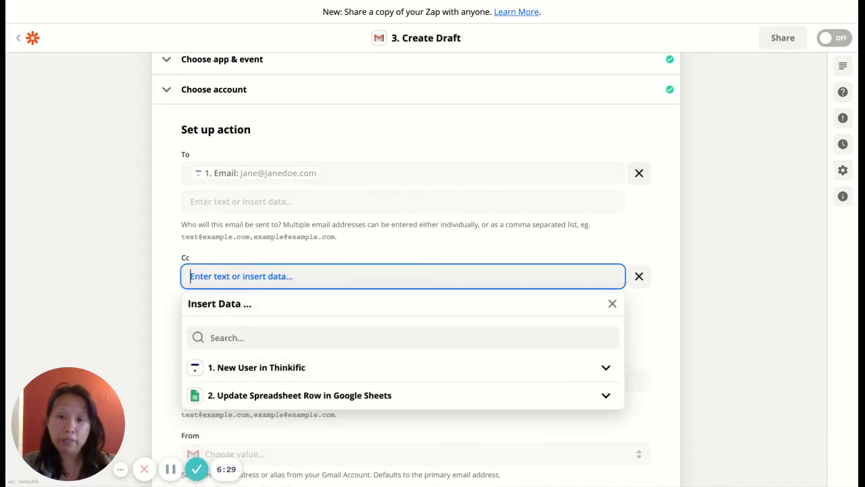
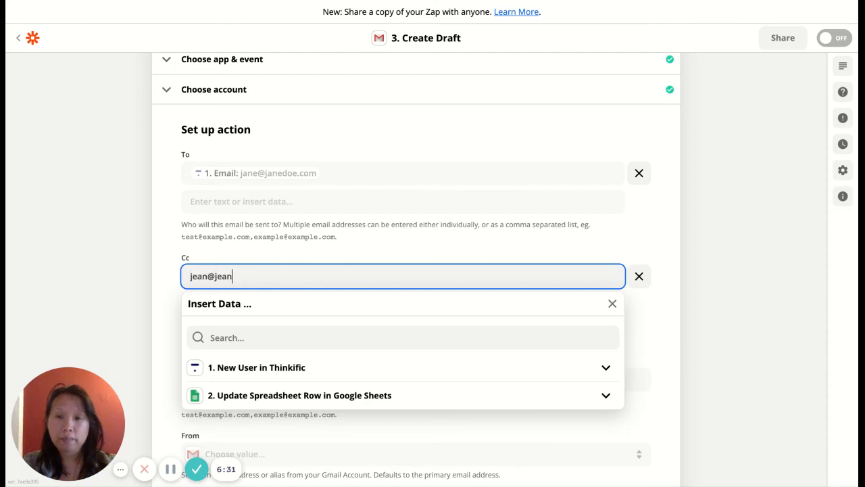
pyautogui.click(142, 285)
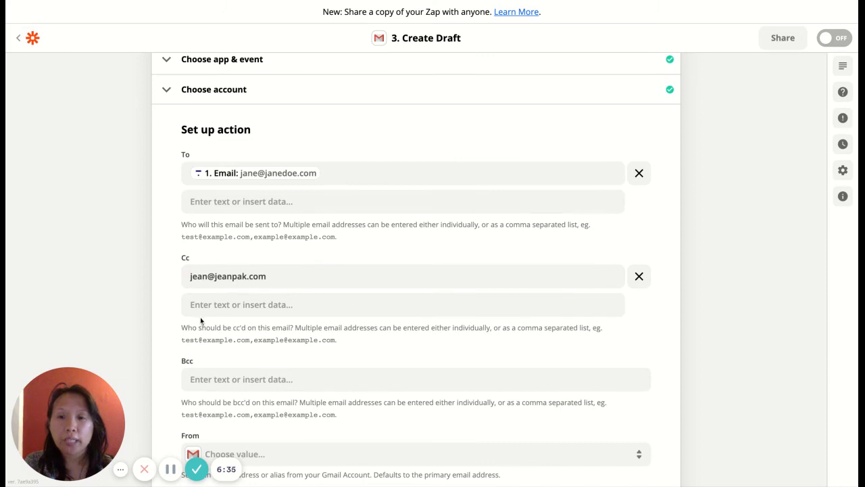
pyautogui.scroll(-1, 203, 324)
pyautogui.scroll(-2, 230, 312)
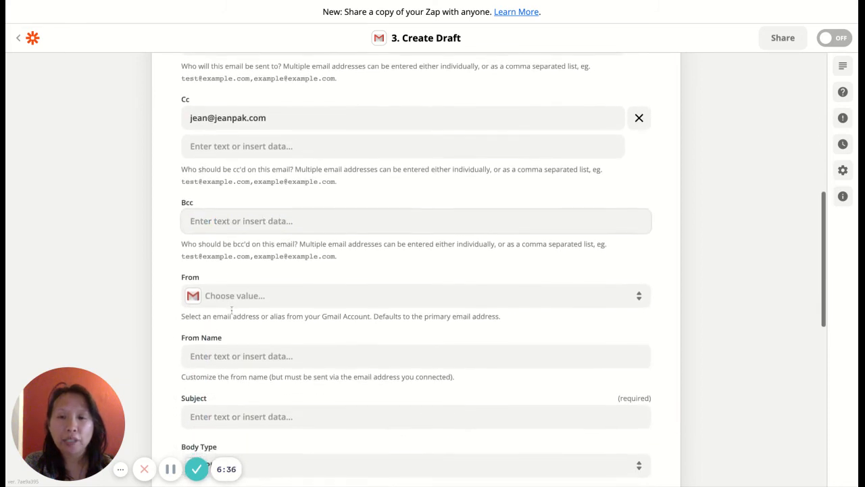
pyautogui.click(234, 296)
# Set the sender to the connected Gmail address and enter the sender's display name
pyautogui.click(242, 367)
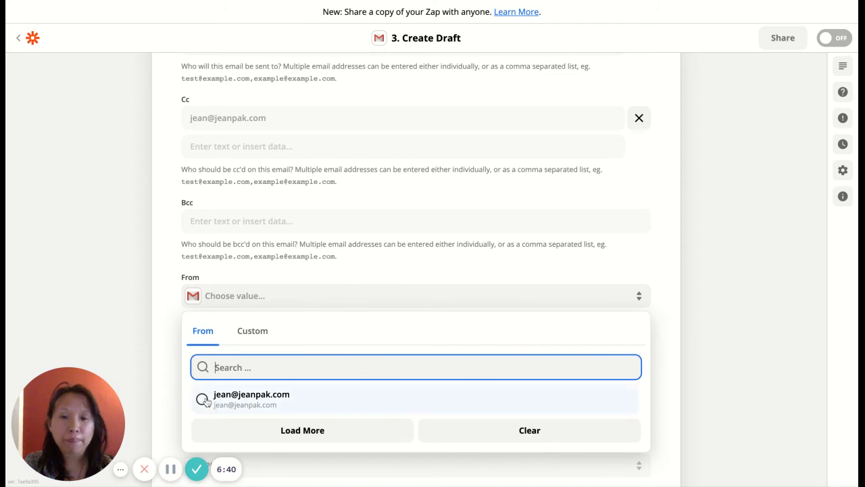
pyautogui.click(205, 400)
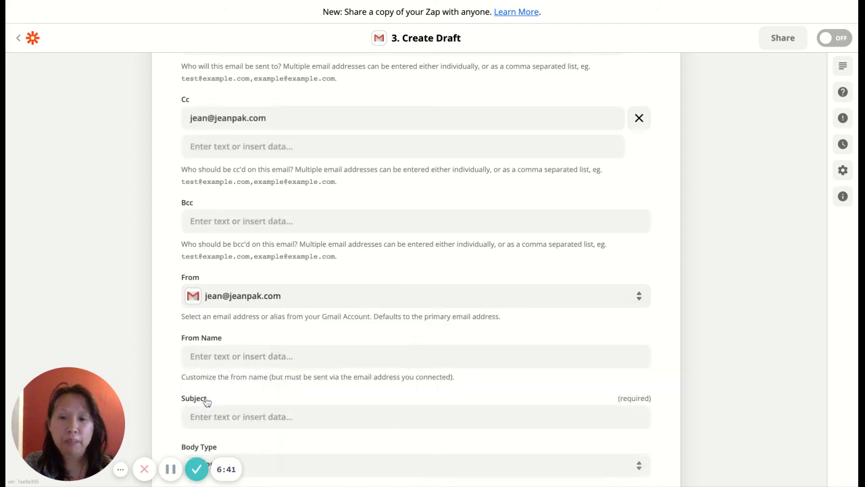
pyautogui.click(218, 356)
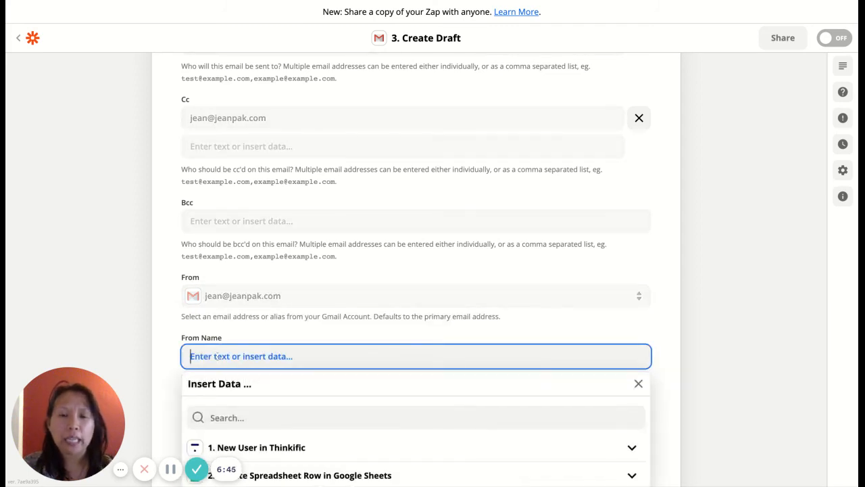
pyautogui.scroll(-2, 86, 294)
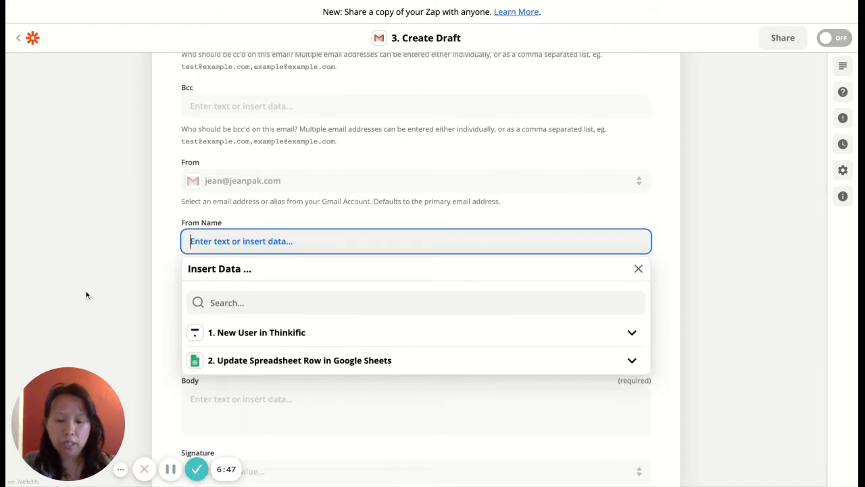
pyautogui.write('Jean')
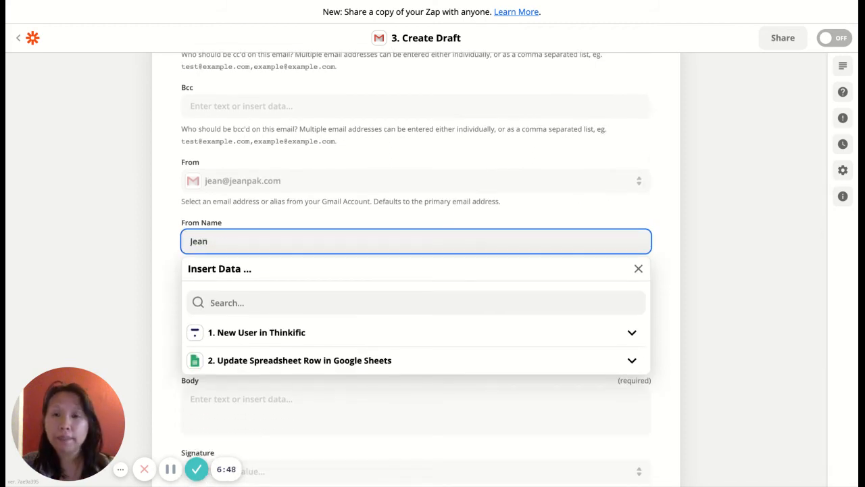
pyautogui.click(69, 296)
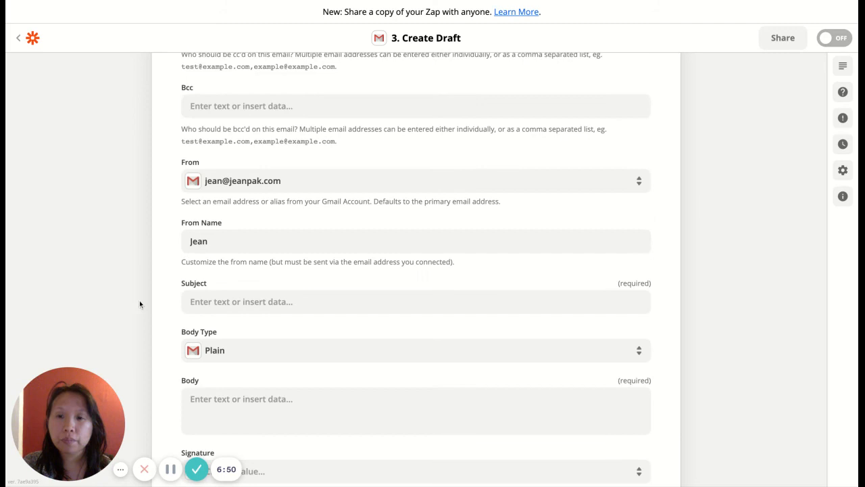
# Set the draft's subject to 'Thank you for signing up'
pyautogui.click(238, 302)
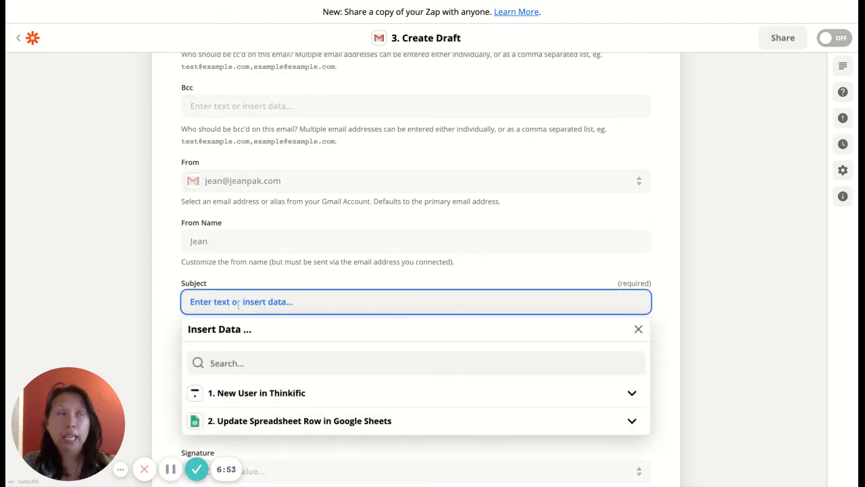
pyautogui.write('Thank you for signing up')
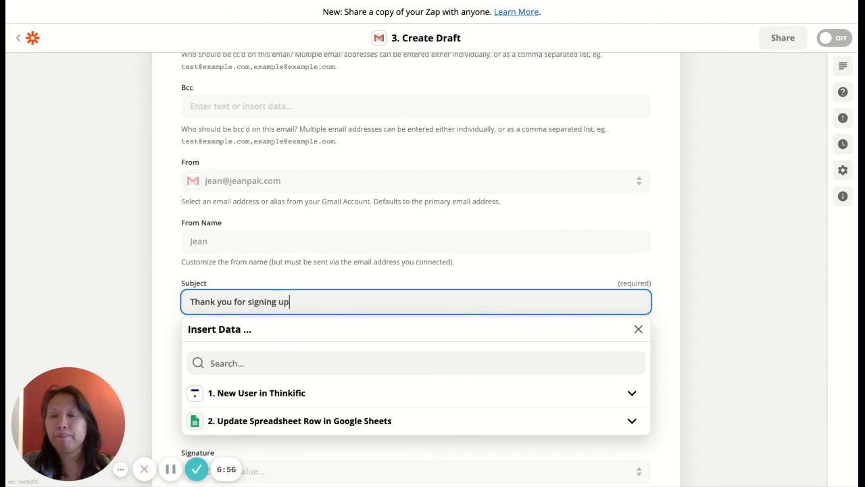
pyautogui.click(144, 298)
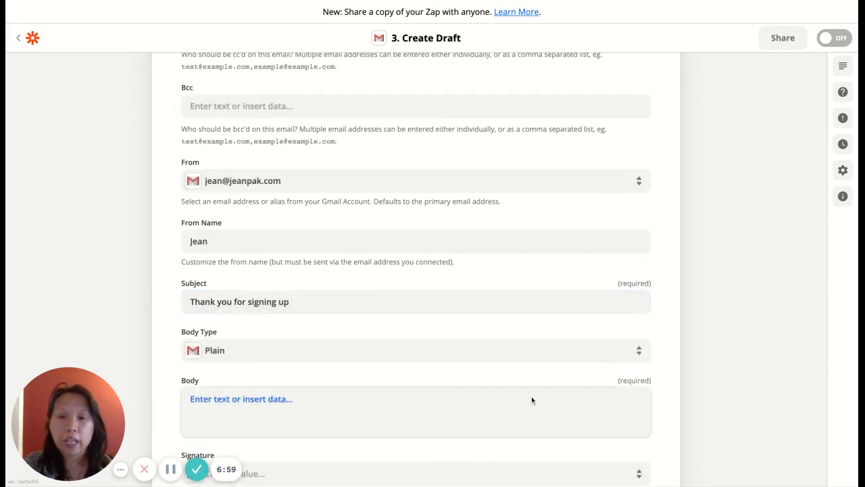
pyautogui.scroll(-2, 531, 396)
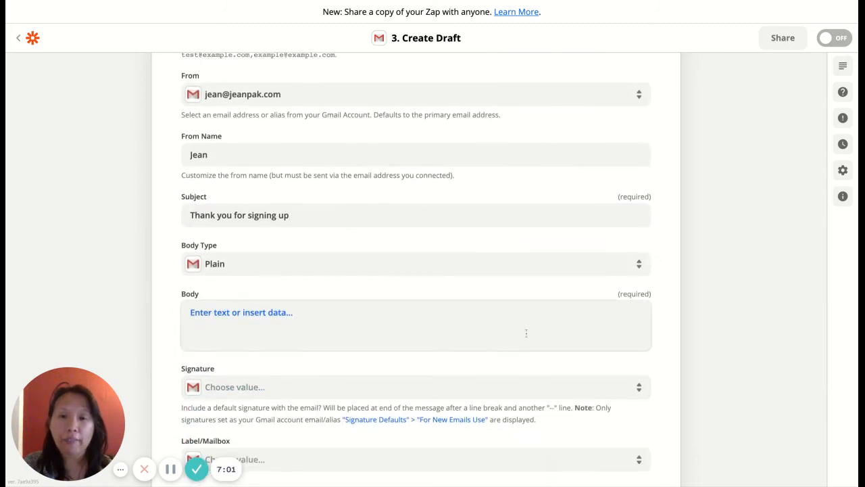
# Write the body 'Hi,' and 'thanks for signign up.' on two lines, then continue to testing
pyautogui.click(526, 332)
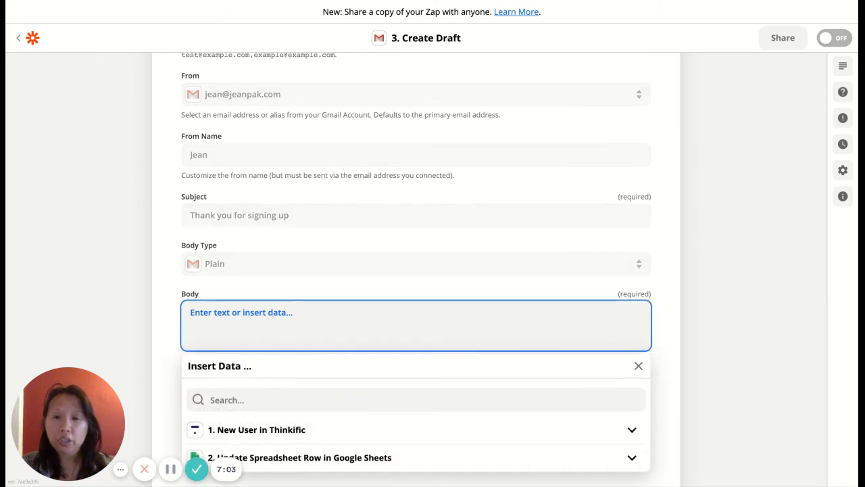
pyautogui.write('Hi,')
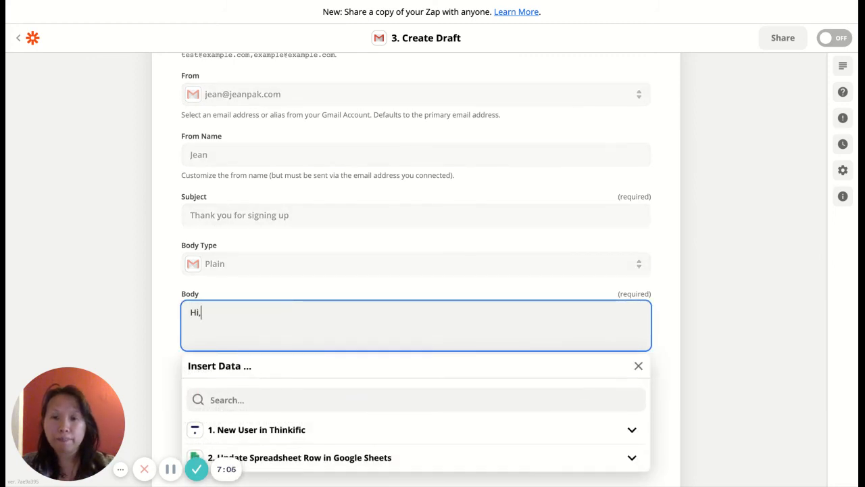
pyautogui.press('Return')
pyautogui.write('thanks for signign up.')
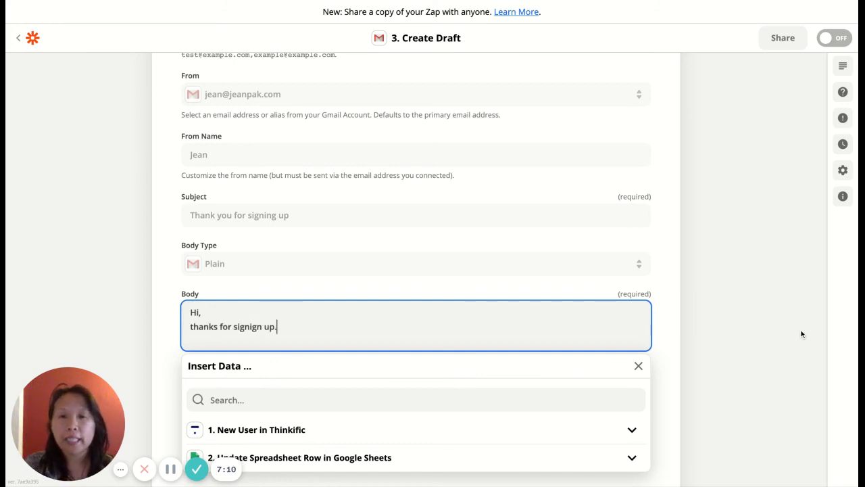
pyautogui.click(730, 332)
pyautogui.scroll(-3, 730, 333)
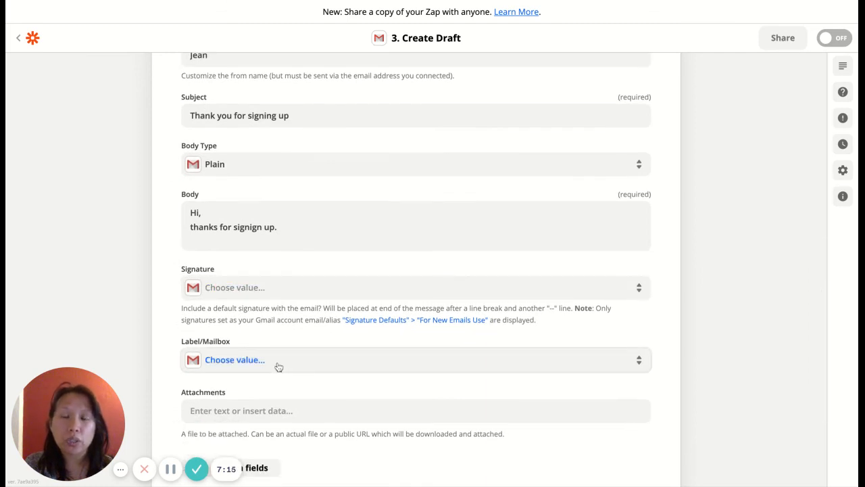
pyautogui.scroll(-3, 284, 405)
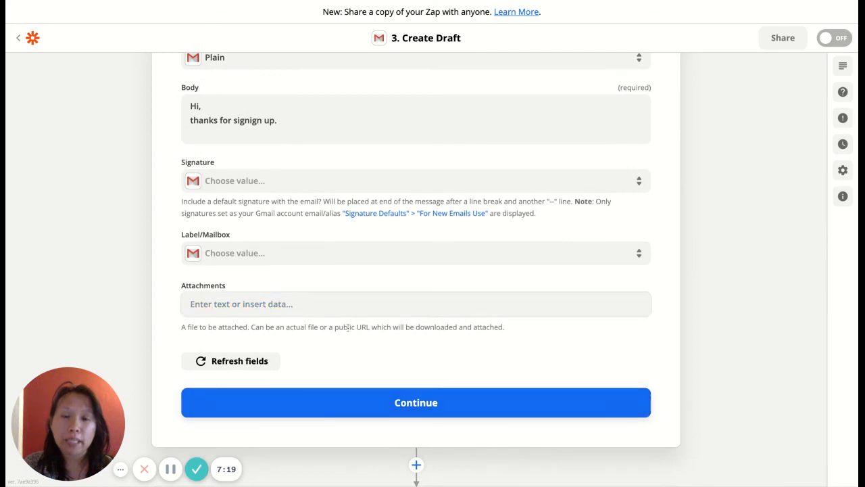
pyautogui.scroll(2, 270, 297)
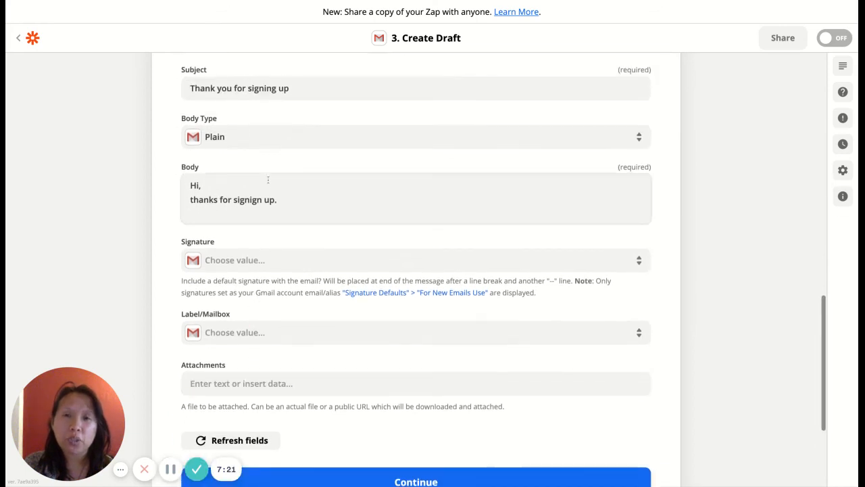
pyautogui.scroll(2, 291, 249)
pyautogui.scroll(-6, 292, 249)
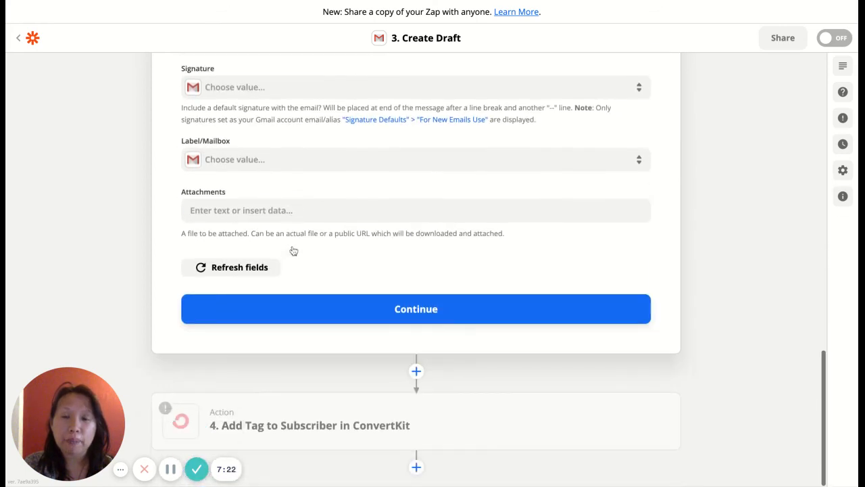
pyautogui.click(419, 317)
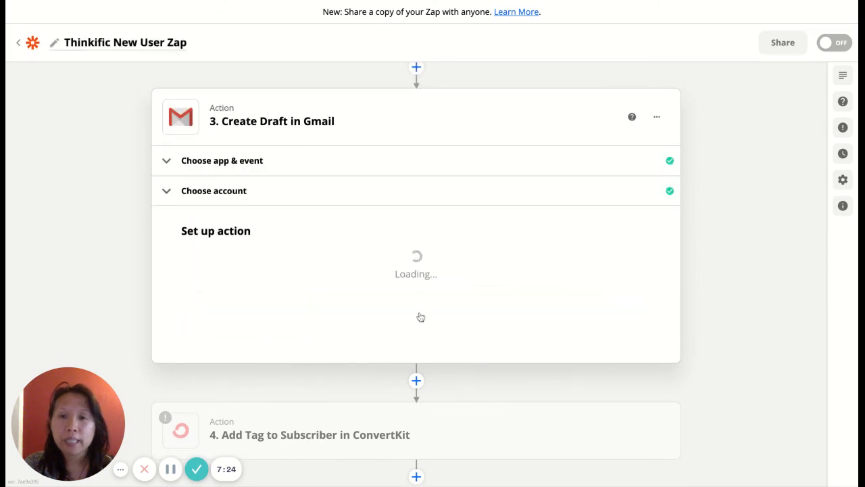
# Run Test & Review on the Create Draft step and confirm the test succeeded
pyautogui.scroll(-4, 359, 294)
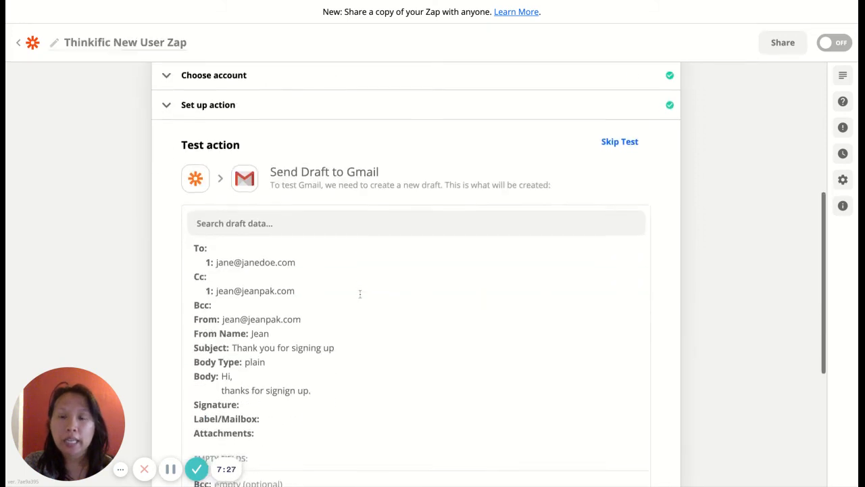
pyautogui.scroll(-5, 294, 316)
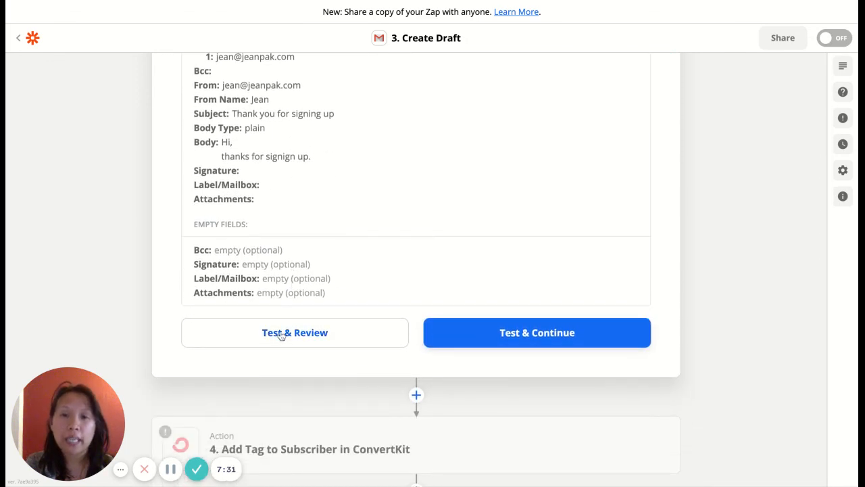
pyautogui.click(281, 334)
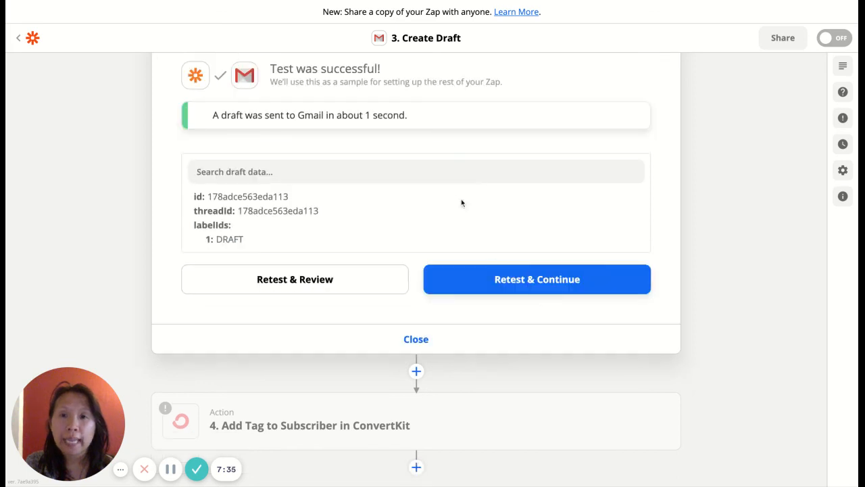
pyautogui.scroll(1, 459, 198)
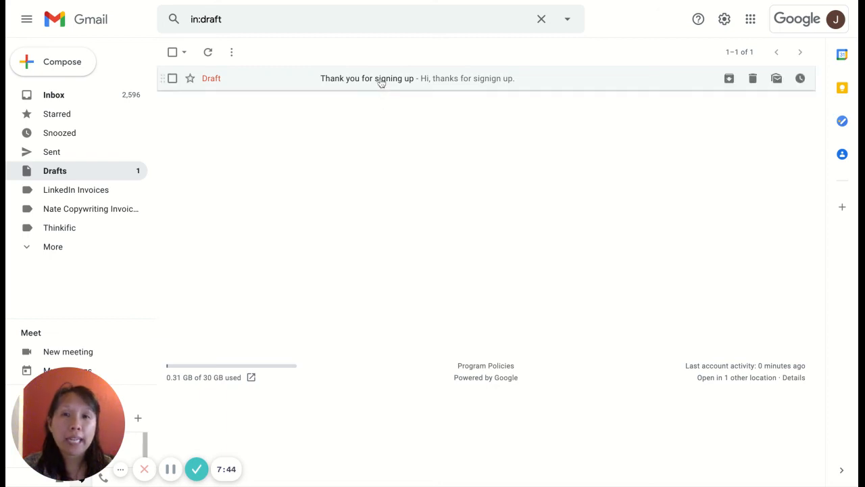
# Open the 'Thank you for signing up' draft, expand its To and Cc recipients, and add blank lines below the body
pyautogui.click(381, 81)
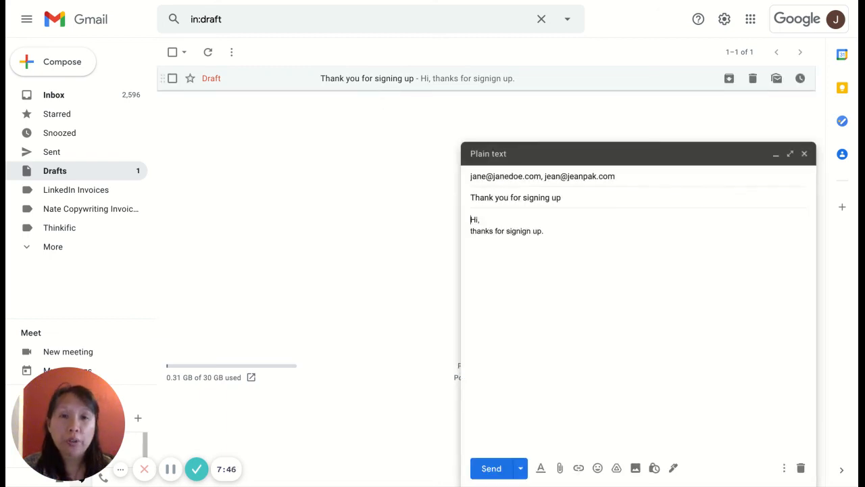
pyautogui.click(500, 177)
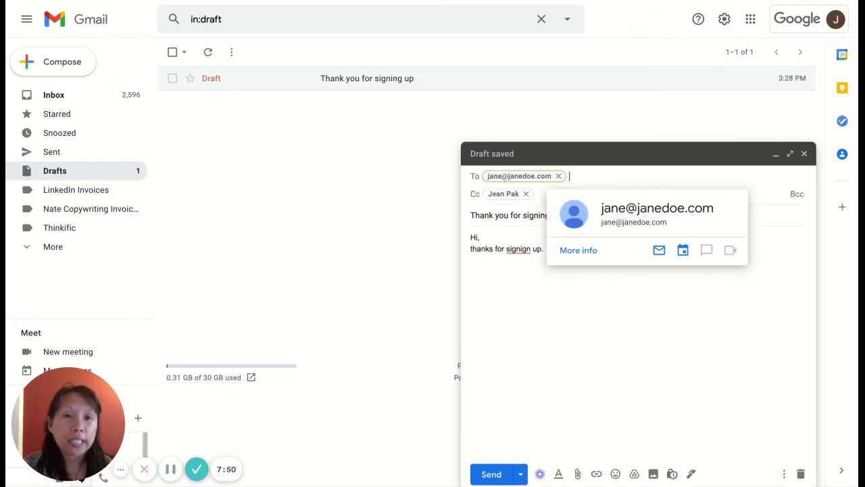
pyautogui.moveTo(498, 196)
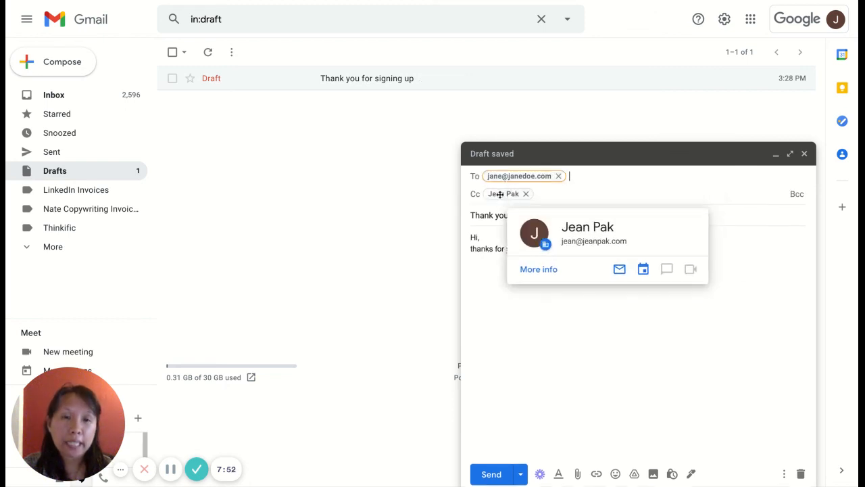
pyautogui.click(478, 250)
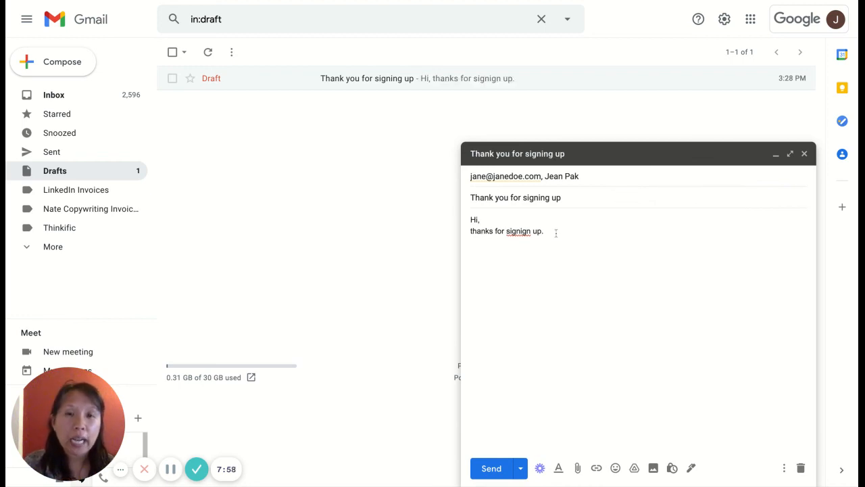
pyautogui.press('Return')
pyautogui.press('Return')
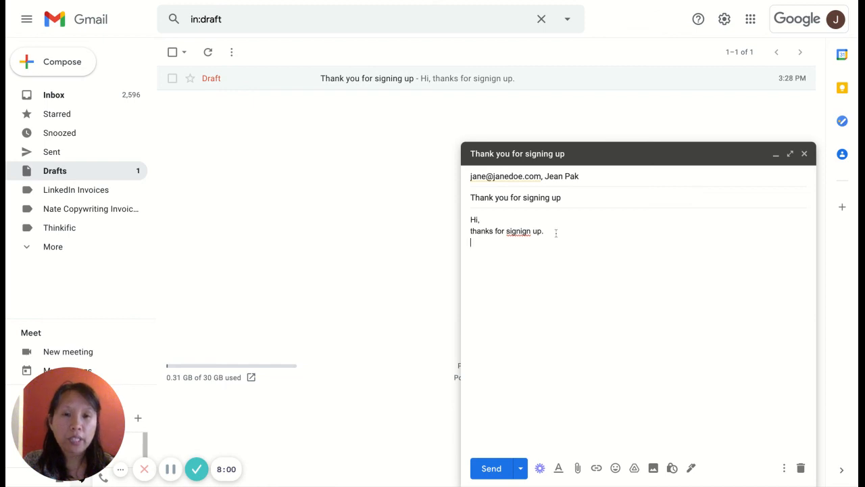